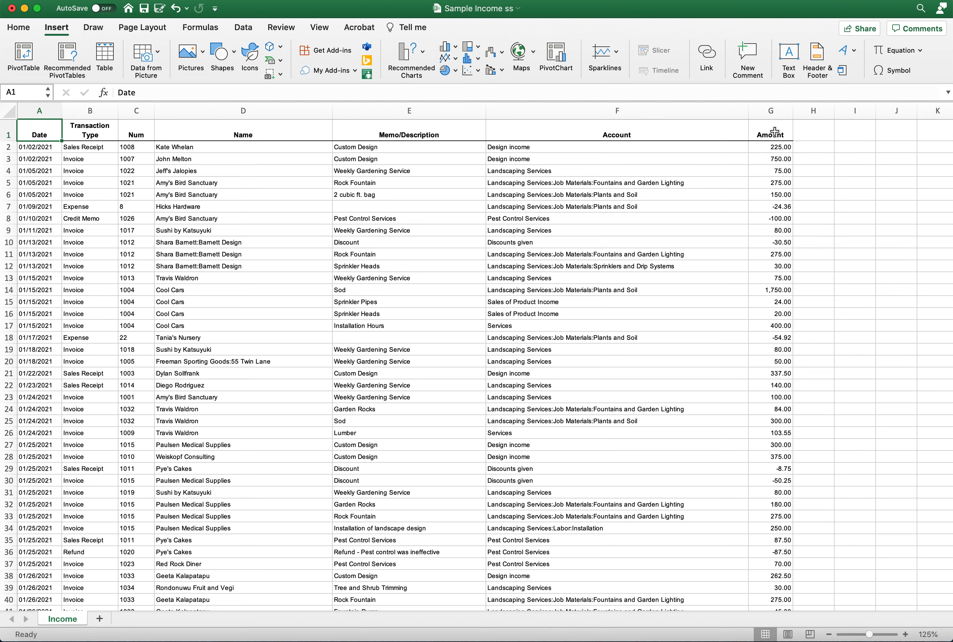
# Step: Create a PivotTable on a new worksheet from the income data in range Income!$A$1:$G$52
pyautogui.click(774, 131)
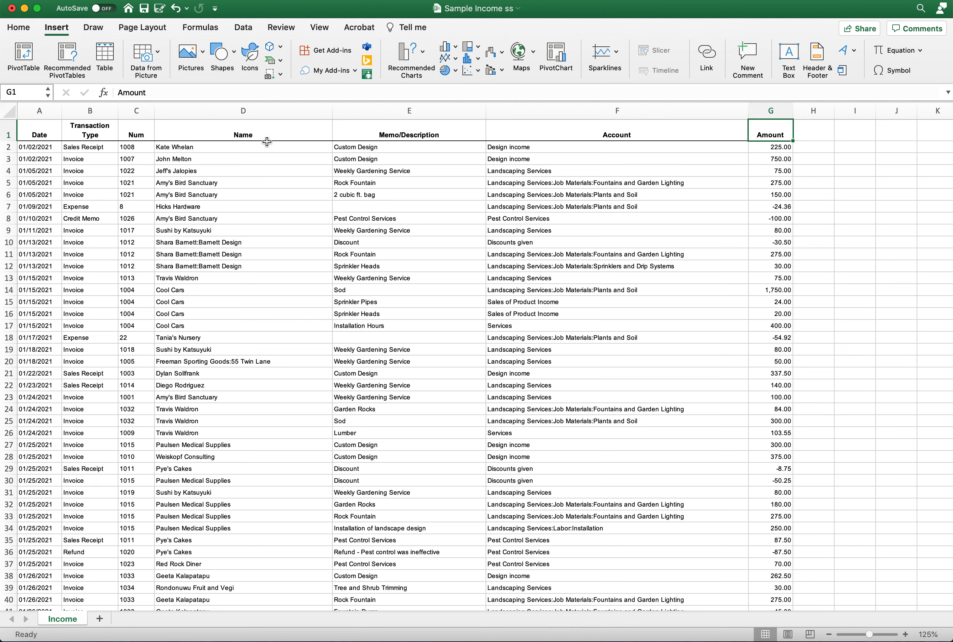
pyautogui.scroll(-5, 270, 325)
pyautogui.scroll(-3, 271, 325)
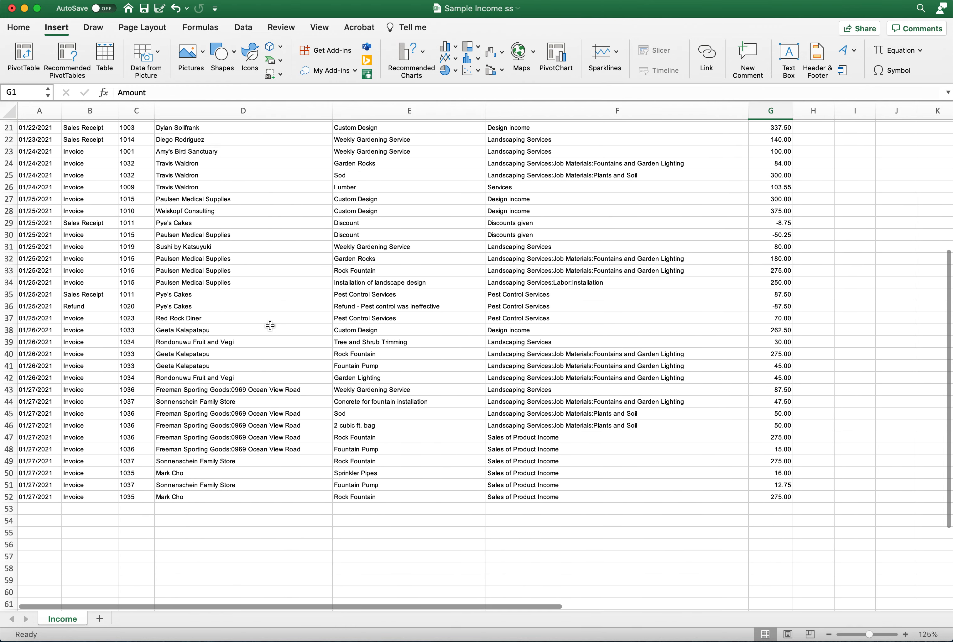
pyautogui.scroll(1, 267, 326)
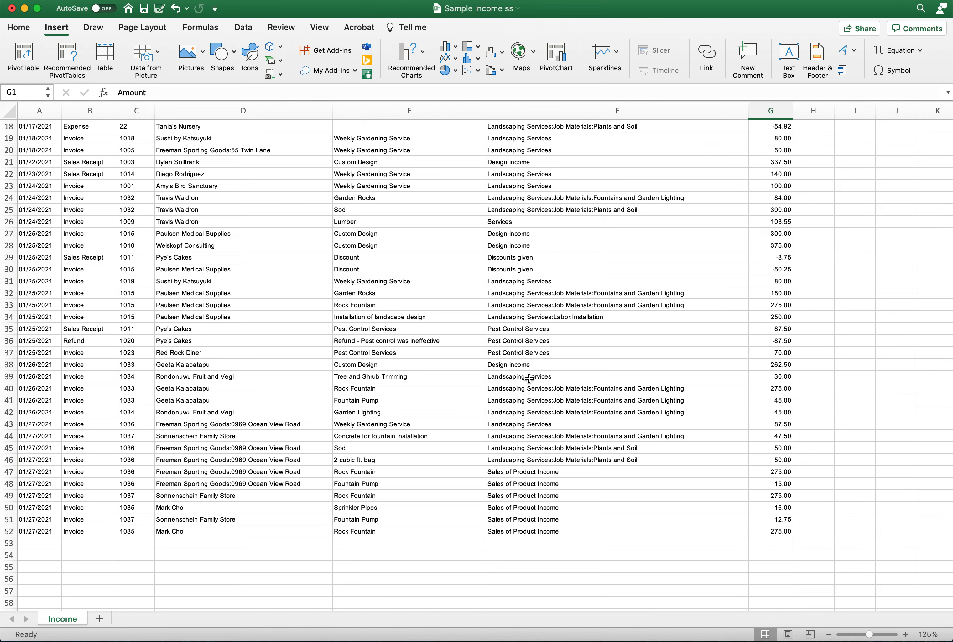
pyautogui.scroll(6, 526, 378)
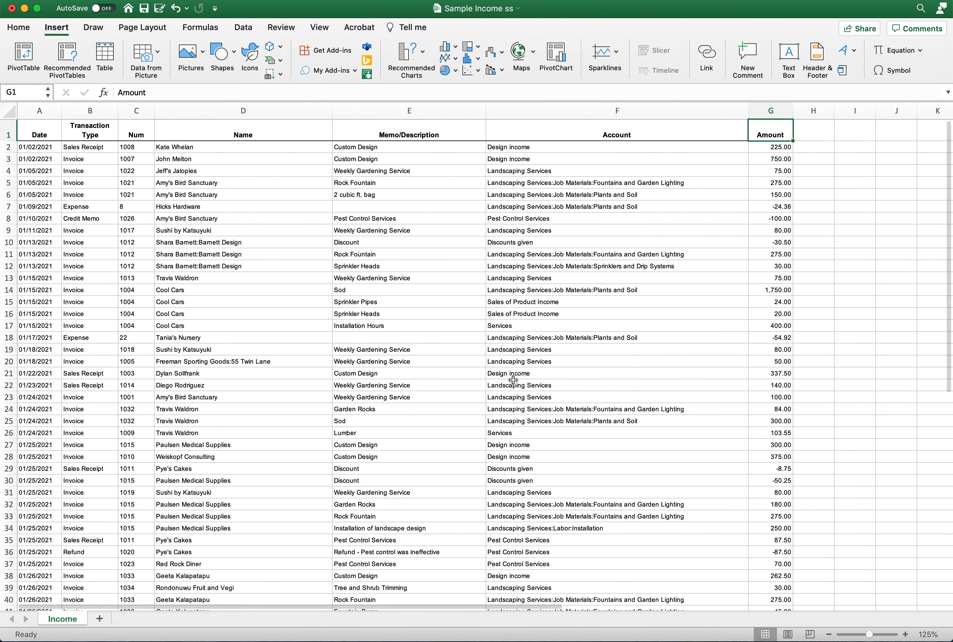
pyautogui.click(39, 128)
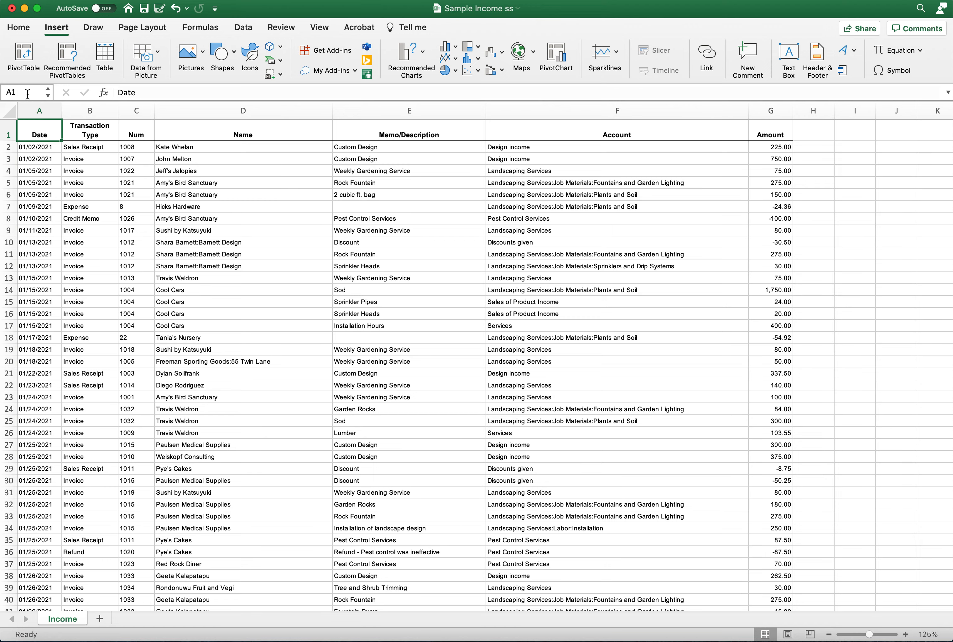
pyautogui.click(55, 30)
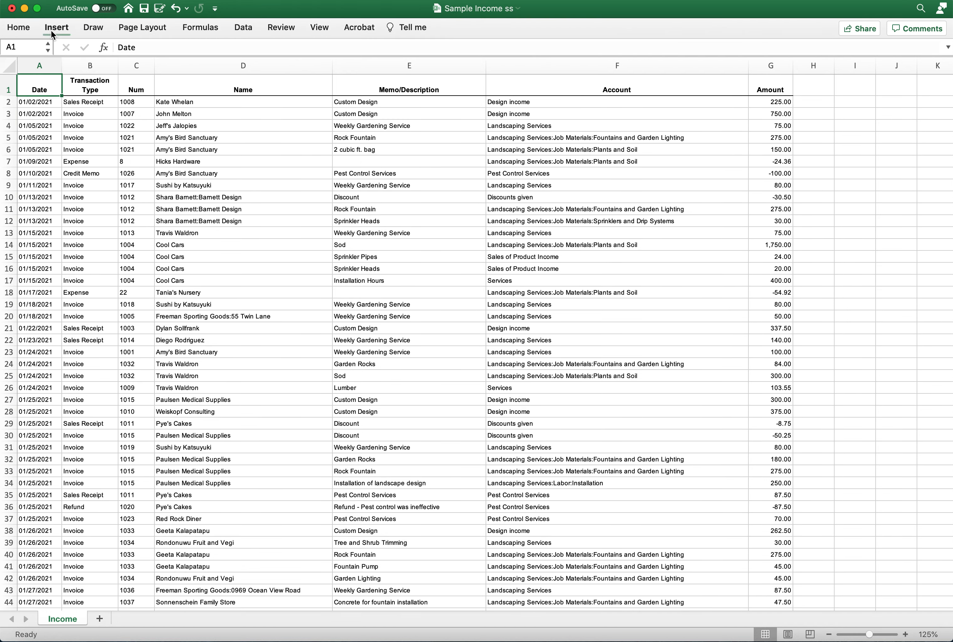
pyautogui.click(51, 31)
pyautogui.click(20, 53)
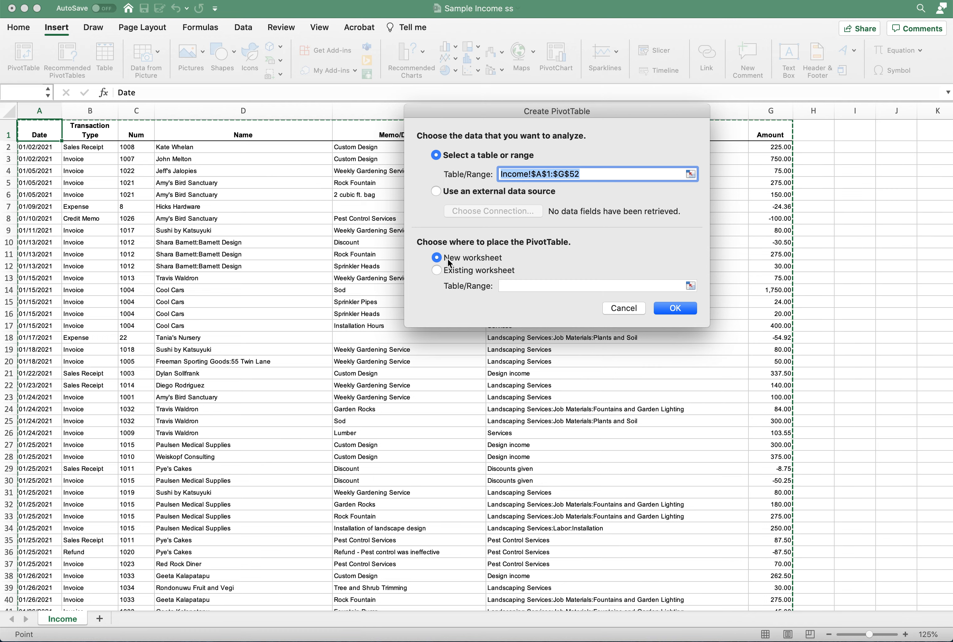
pyautogui.click(675, 307)
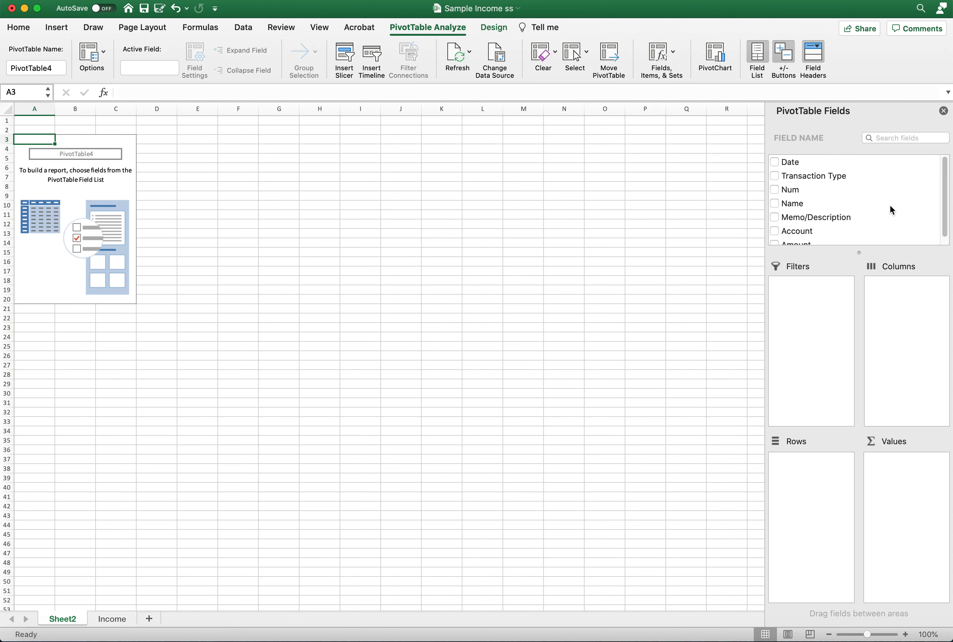
# Step: Add Account as a report filter and Amount as a summed value in the PivotTable
pyautogui.scroll(-1, 888, 203)
pyautogui.scroll(1, 887, 204)
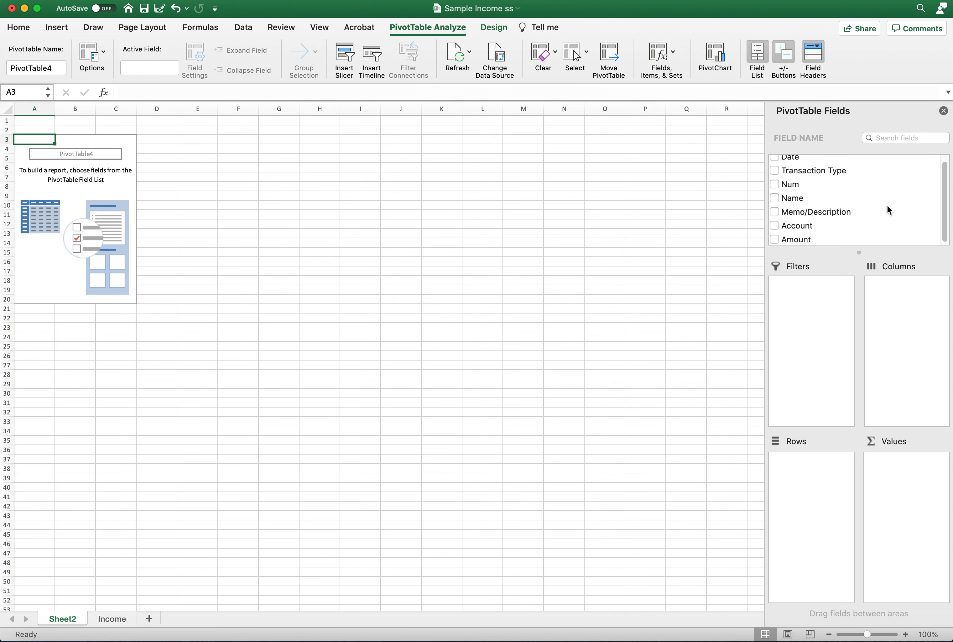
pyautogui.moveTo(797, 231); pyautogui.dragTo(815, 294)
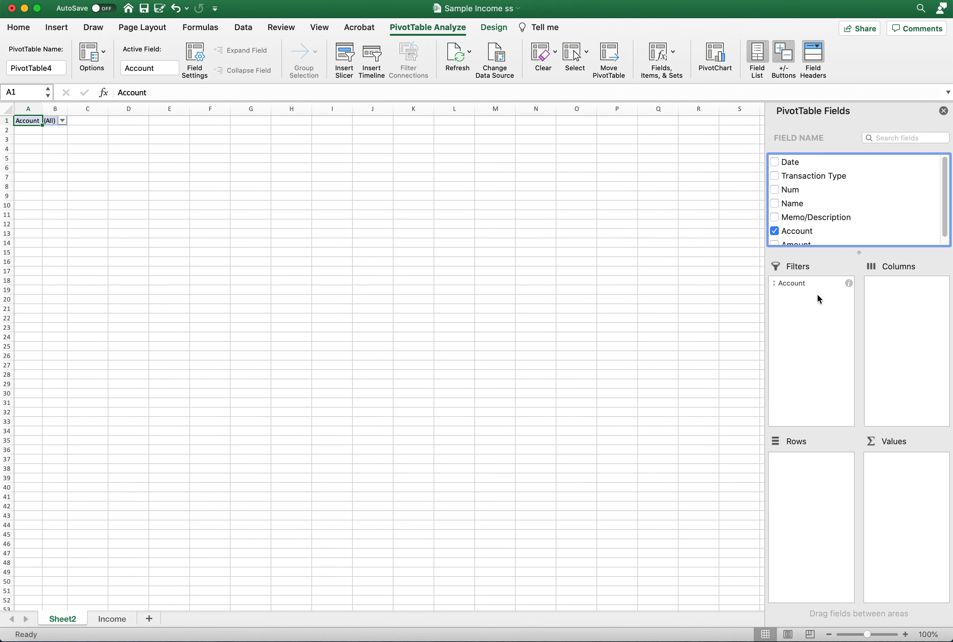
pyautogui.scroll(-1, 850, 225)
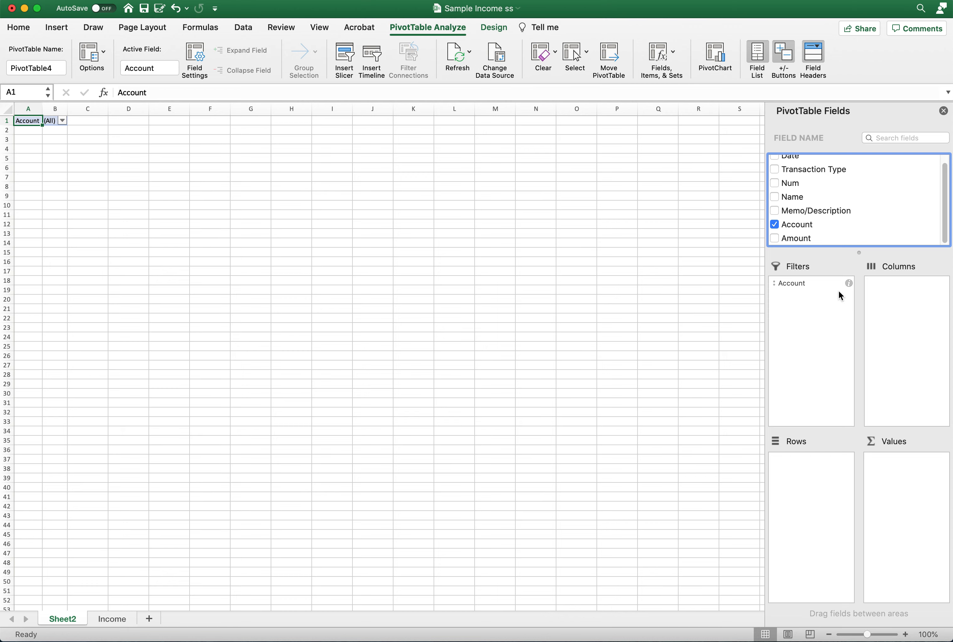
pyautogui.moveTo(806, 238); pyautogui.dragTo(911, 507)
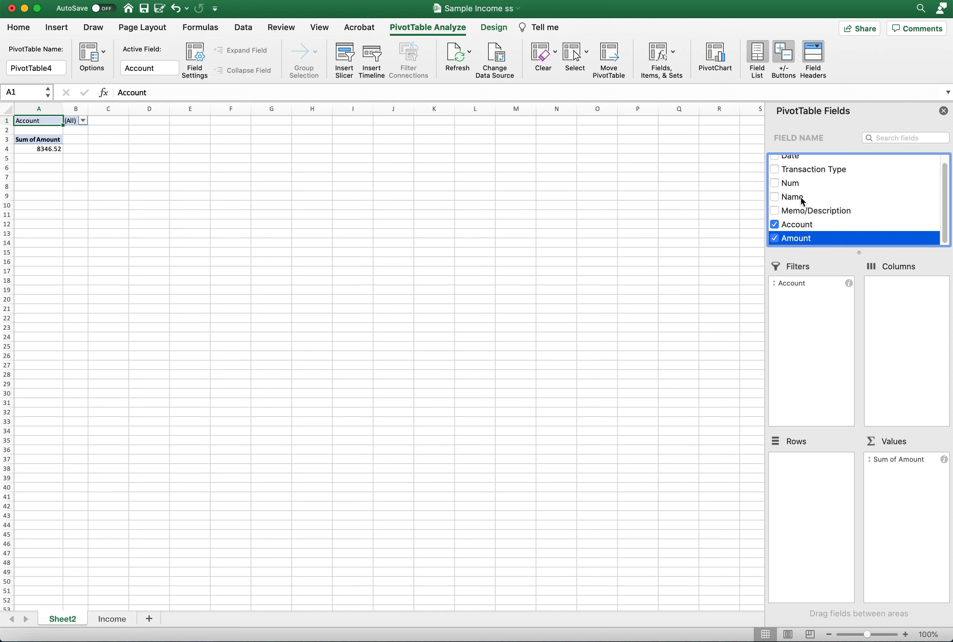
# Step: Lay out the PivotTable with Name as the row field and Transaction Type as the column field
pyautogui.moveTo(801, 200); pyautogui.dragTo(811, 487)
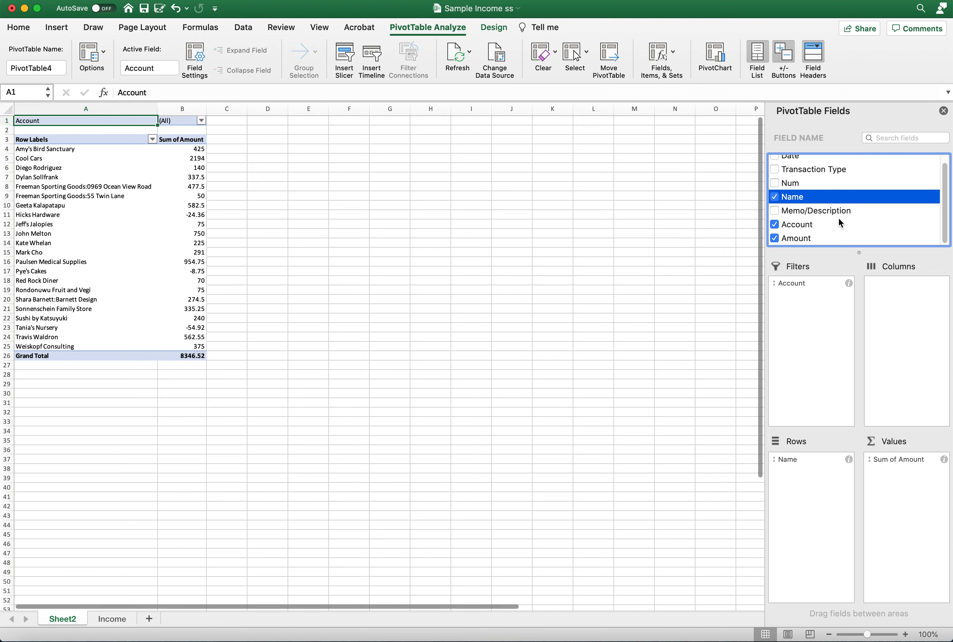
pyautogui.scroll(1, 839, 217)
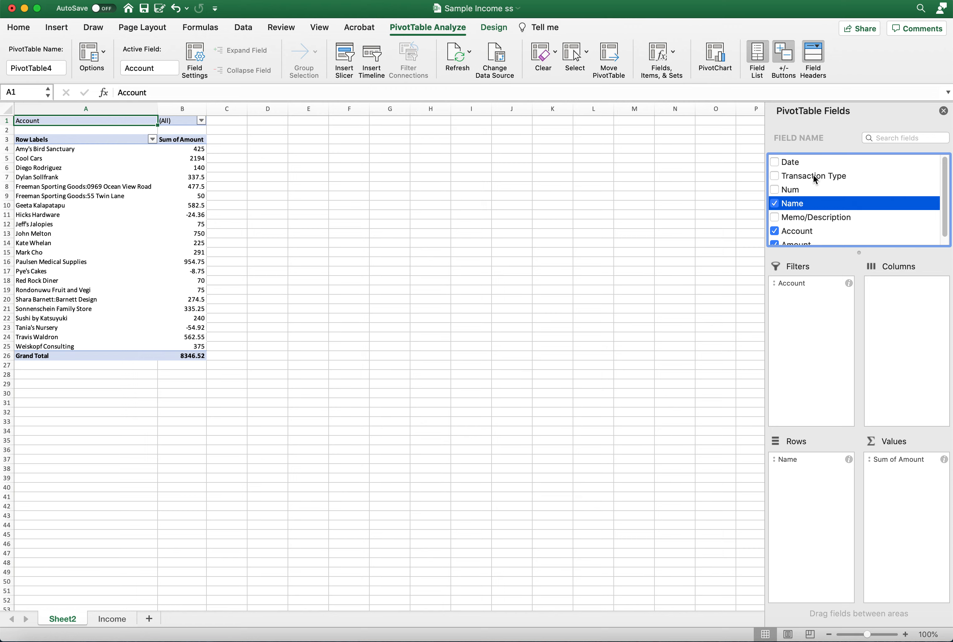
pyautogui.moveTo(811, 174); pyautogui.dragTo(903, 299)
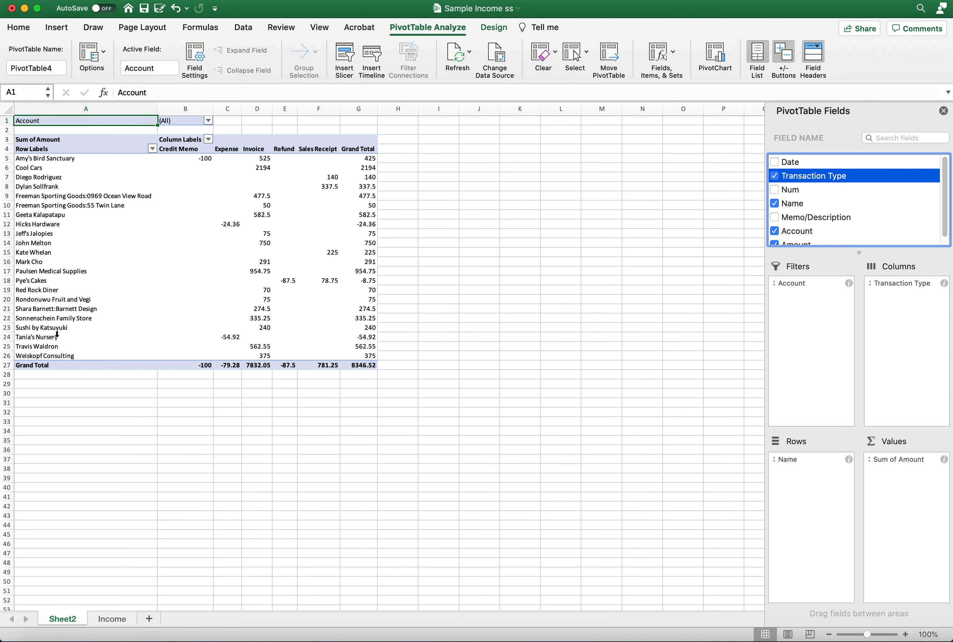
# Step: Filter the PivotTable's Account field to show only Design income
pyautogui.scroll(-3, 57, 335)
pyautogui.scroll(3, 56, 328)
pyautogui.click(209, 120)
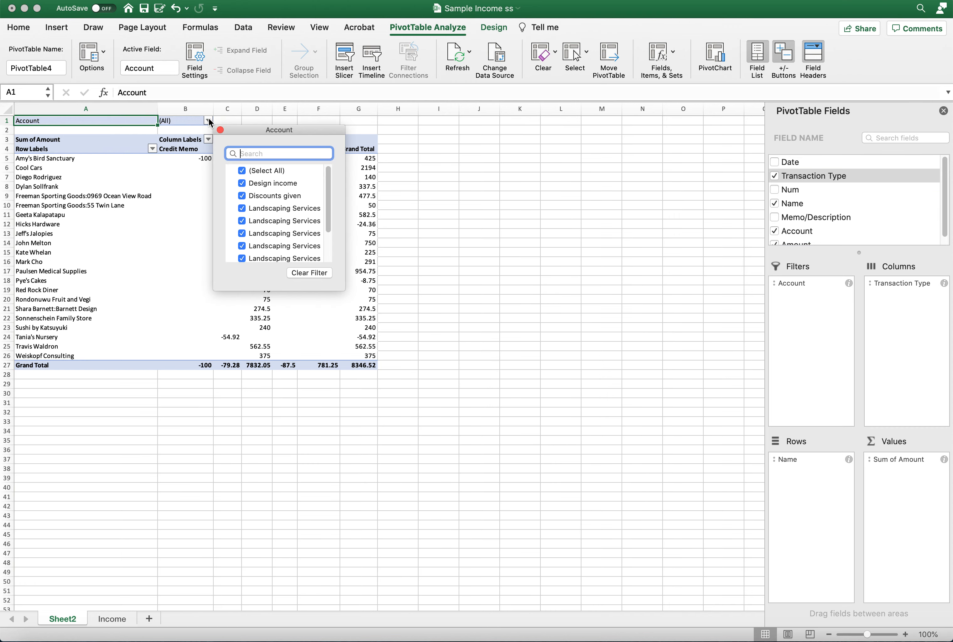
pyautogui.click(242, 171)
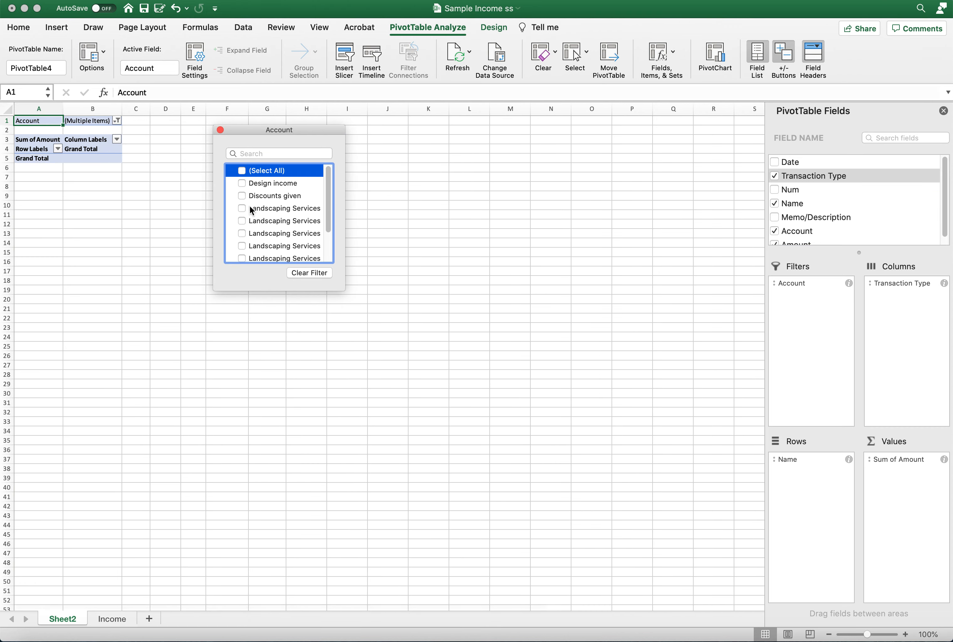
pyautogui.click(242, 183)
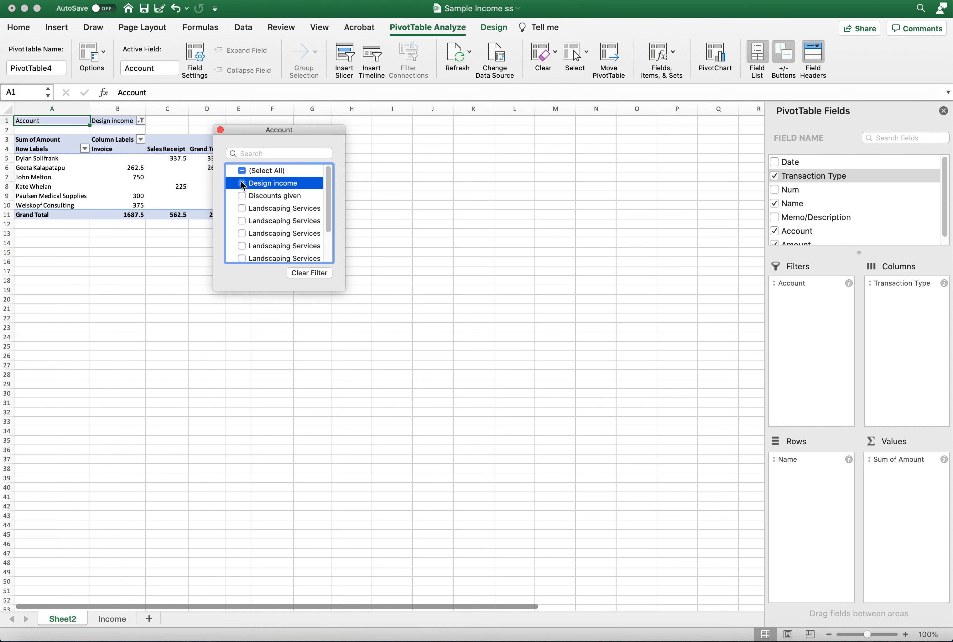
pyautogui.click(57, 252)
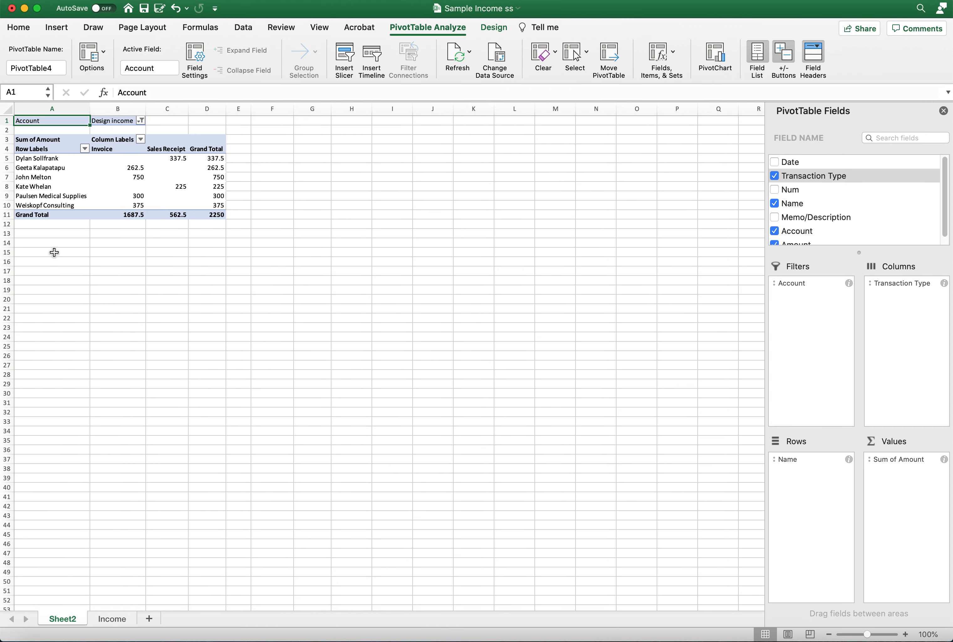
# Step: Include Sales of Product Income alongside Design income in the PivotTable's Account filter
pyautogui.click(141, 121)
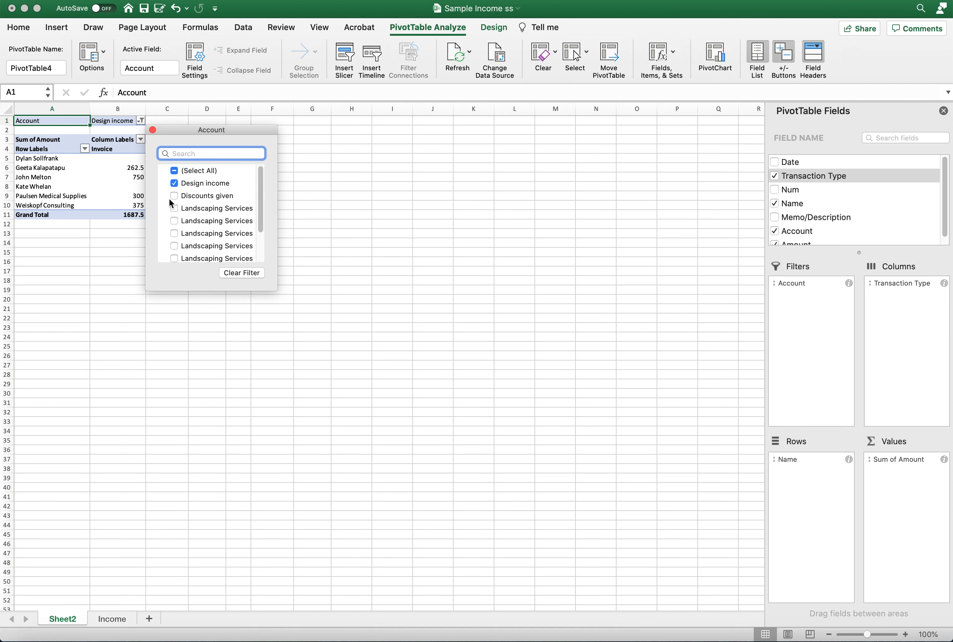
pyautogui.scroll(-3, 174, 198)
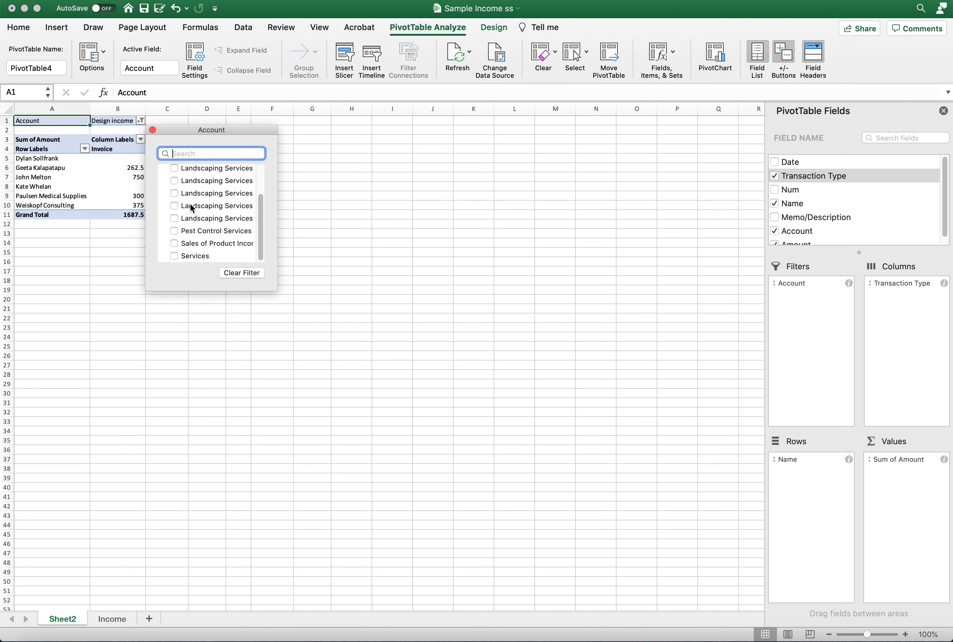
pyautogui.click(174, 243)
pyautogui.click(85, 195)
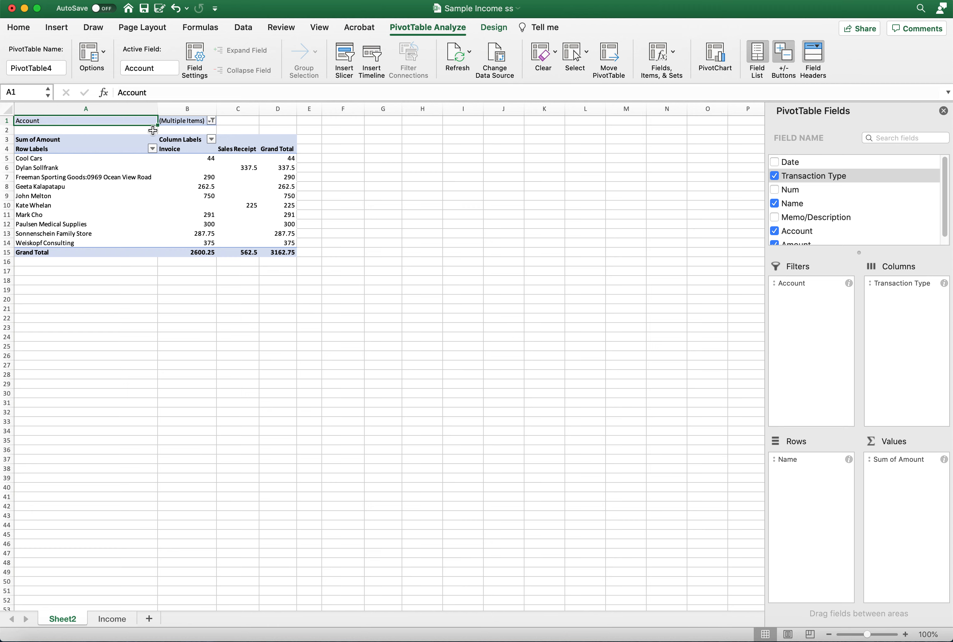
# Step: Reset the PivotTable's Account filter so that all accounts are selected
pyautogui.click(213, 121)
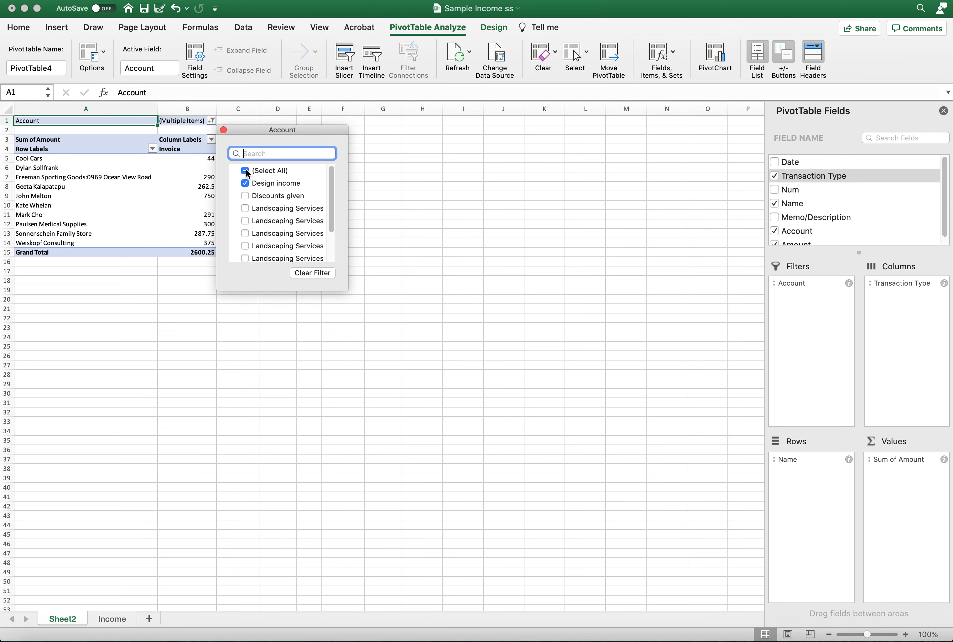
pyautogui.click(245, 170)
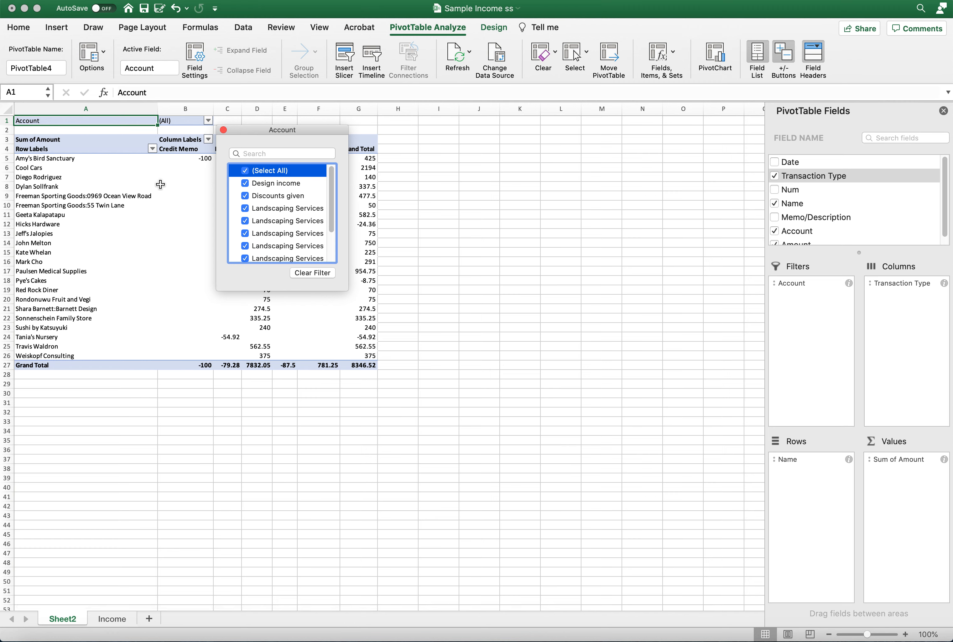
pyautogui.click(181, 133)
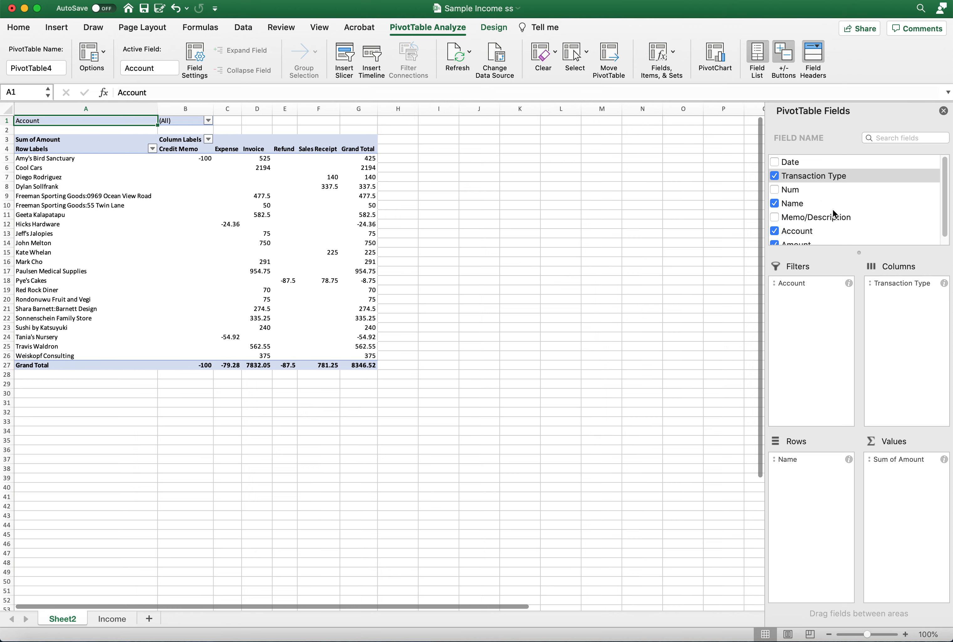
# Step: Add Memo/Description as a second row field beneath Name in the PivotTable
pyautogui.scroll(-1, 833, 212)
pyautogui.moveTo(797, 208); pyautogui.dragTo(815, 475)
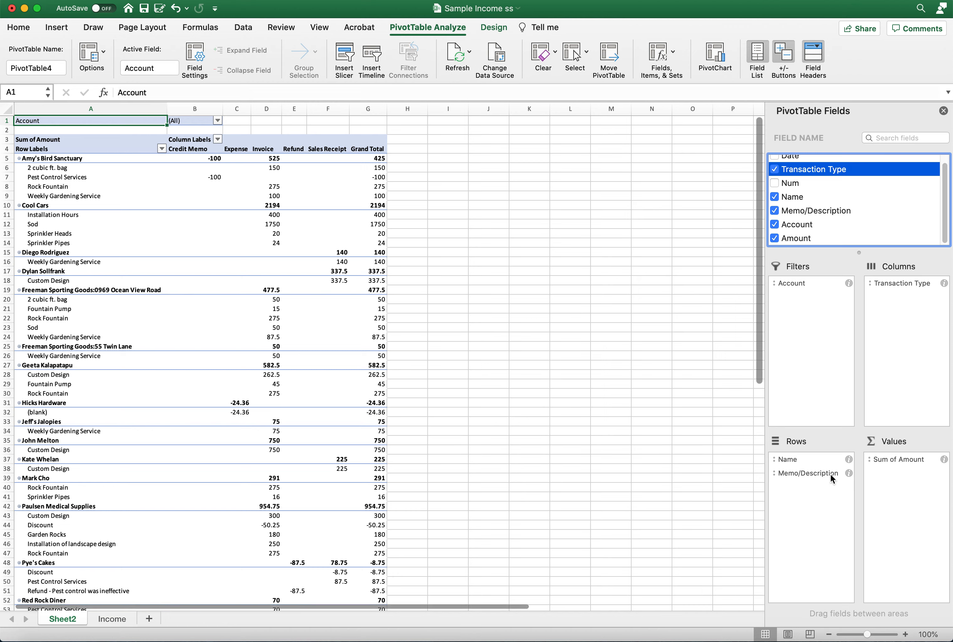
# Step: Try nesting Name under Memo/Description in the PivotTable rows, and restore Name as the outer row field
pyautogui.click(789, 459)
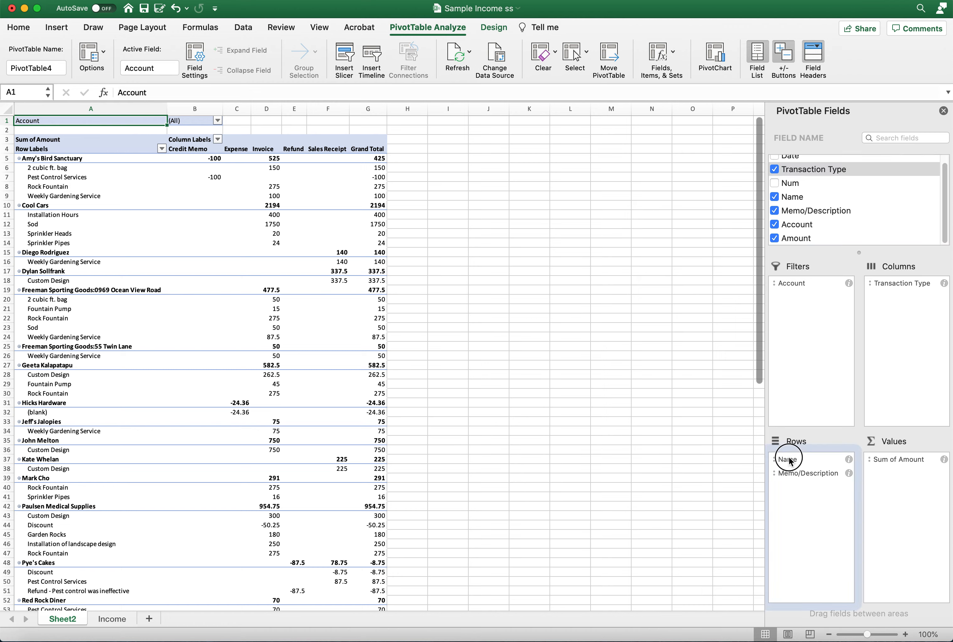
pyautogui.moveTo(788, 459); pyautogui.dragTo(810, 487)
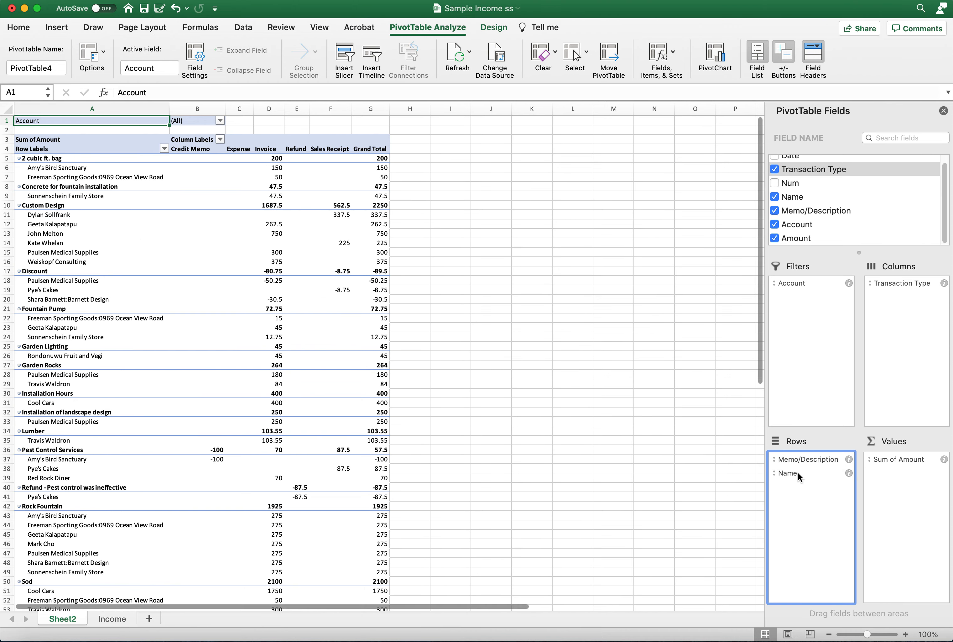
pyautogui.click(809, 460)
pyautogui.moveTo(809, 463); pyautogui.dragTo(811, 483)
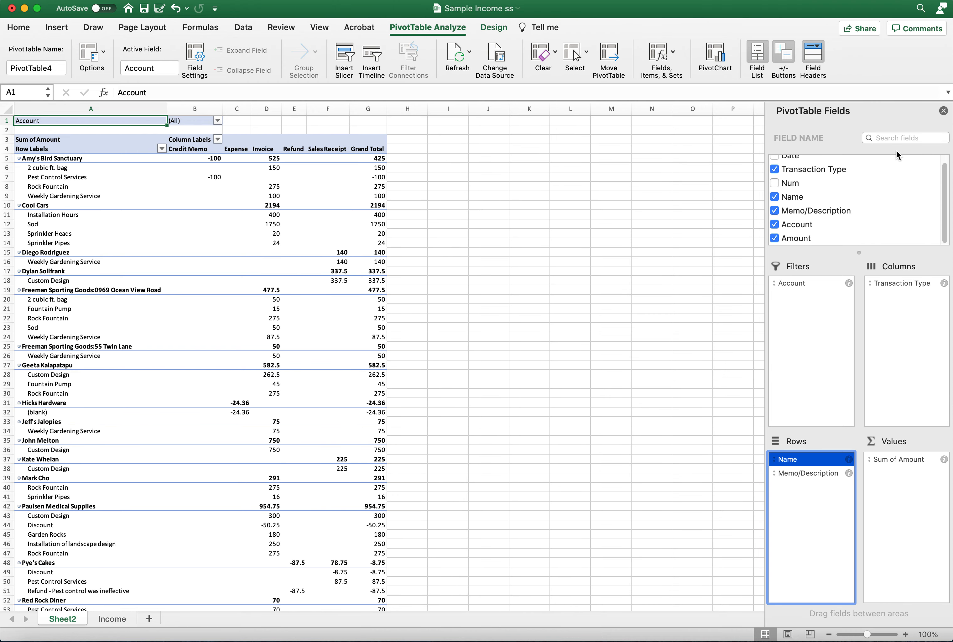
# Step: Apply the Currency number format to the Sum of Amount value field, keeping it summarized by Sum
pyautogui.scroll(1, 871, 190)
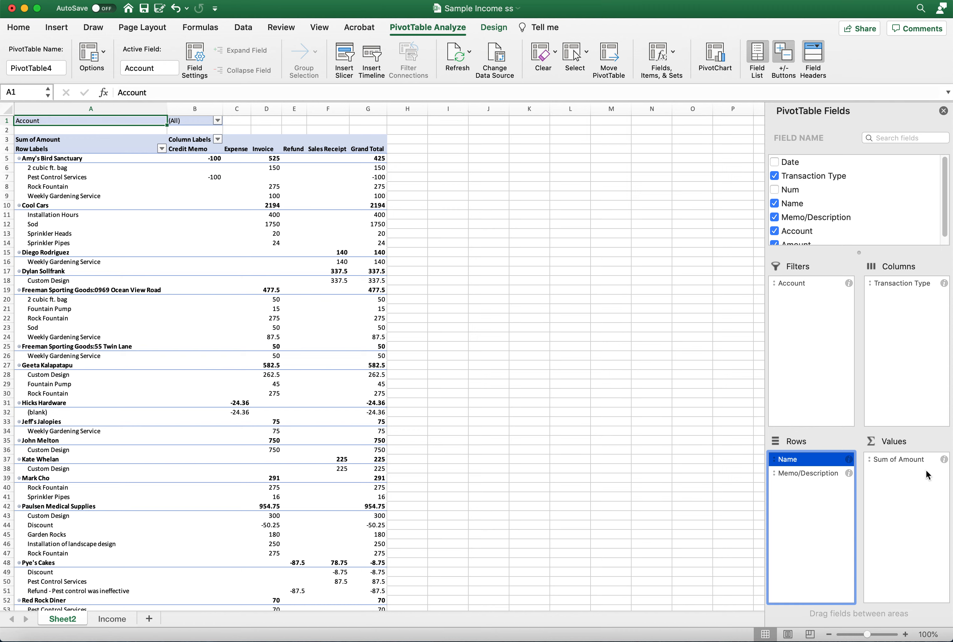
pyautogui.click(943, 460)
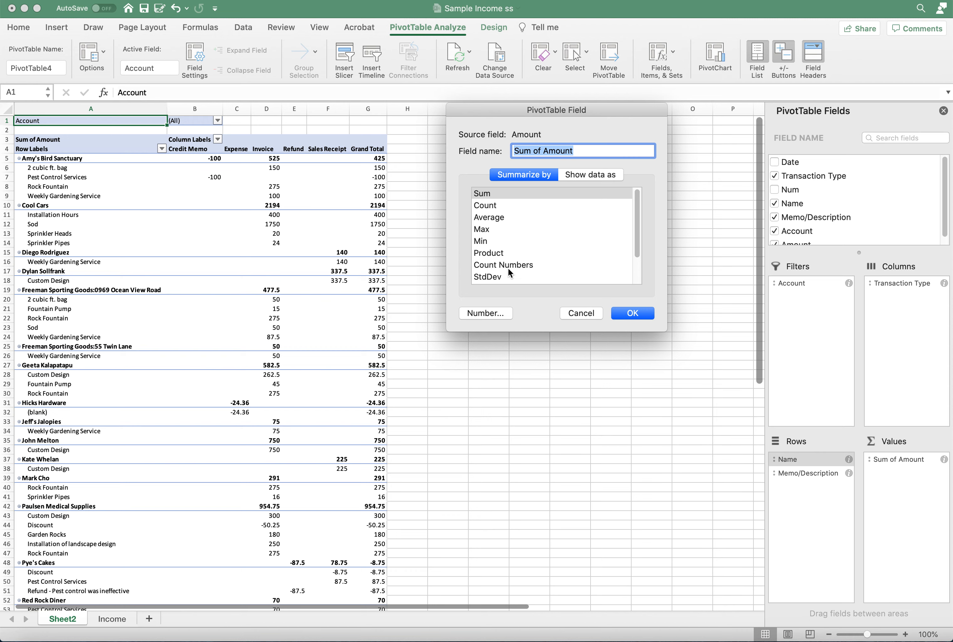
pyautogui.click(474, 313)
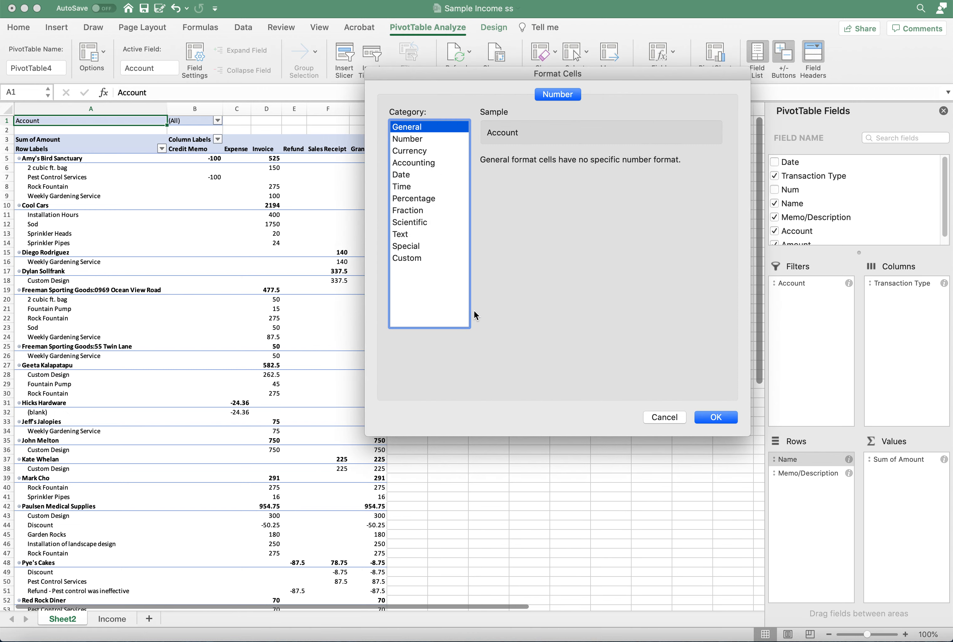
pyautogui.click(411, 150)
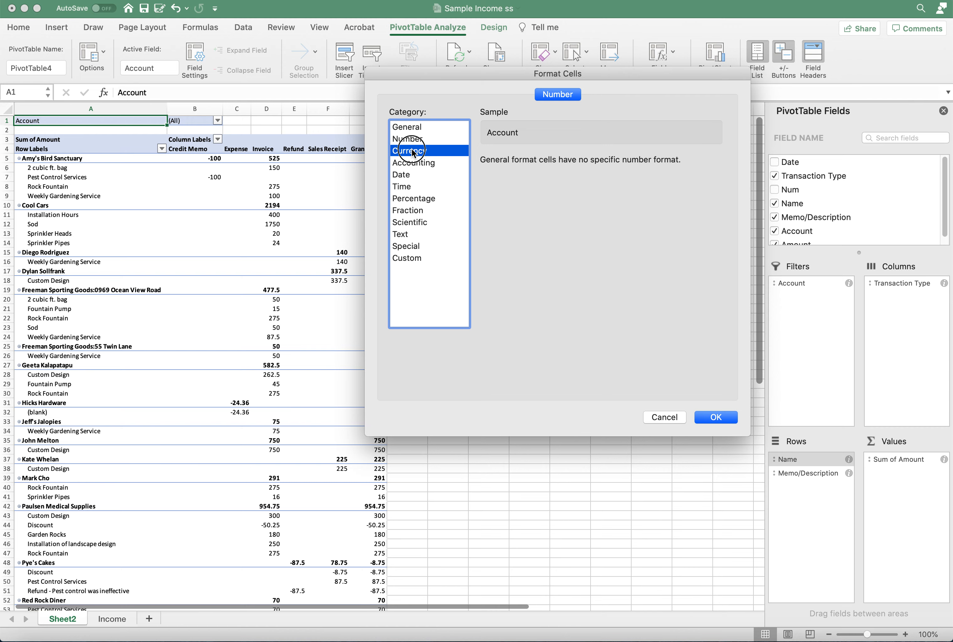
pyautogui.click(712, 417)
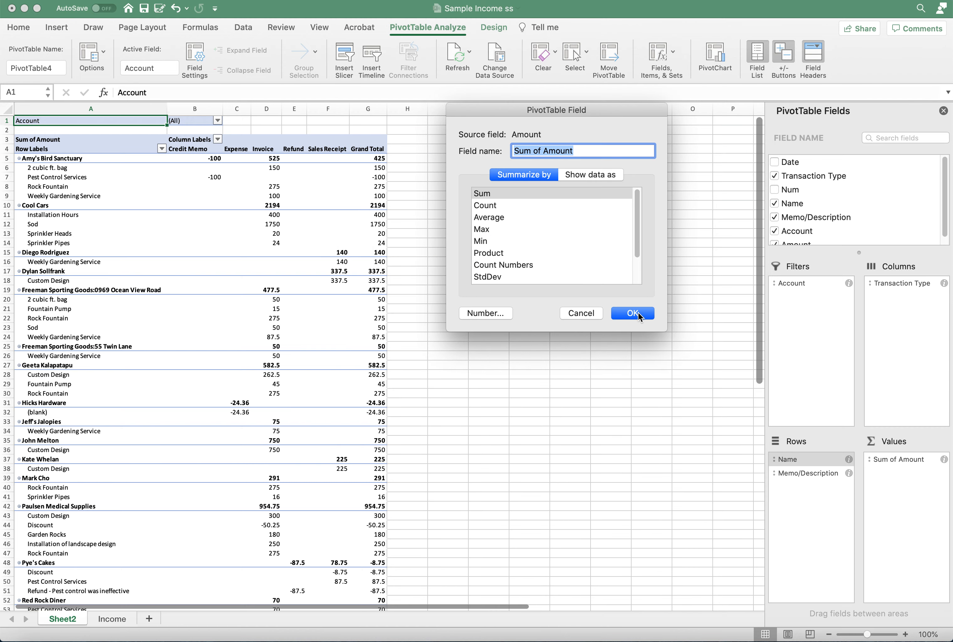
pyautogui.click(638, 313)
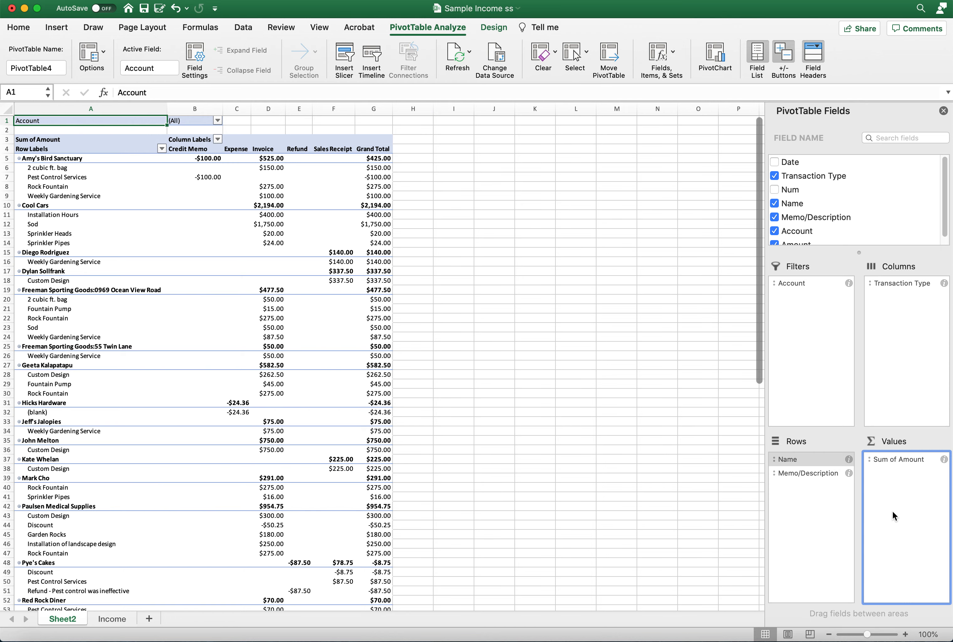
pyautogui.scroll(-5, 246, 461)
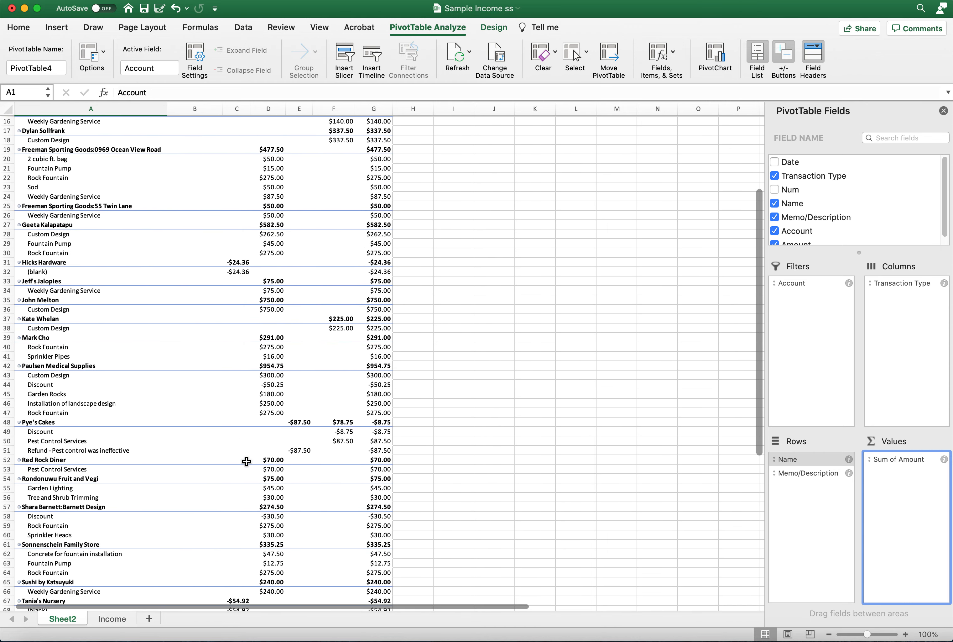
pyautogui.scroll(-7, 246, 461)
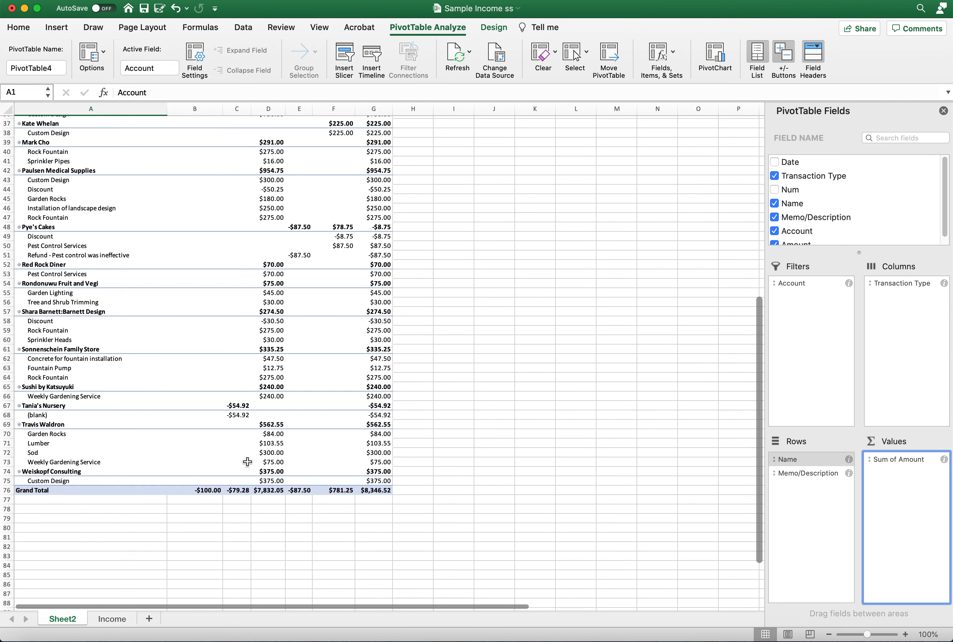
pyautogui.scroll(2, 247, 462)
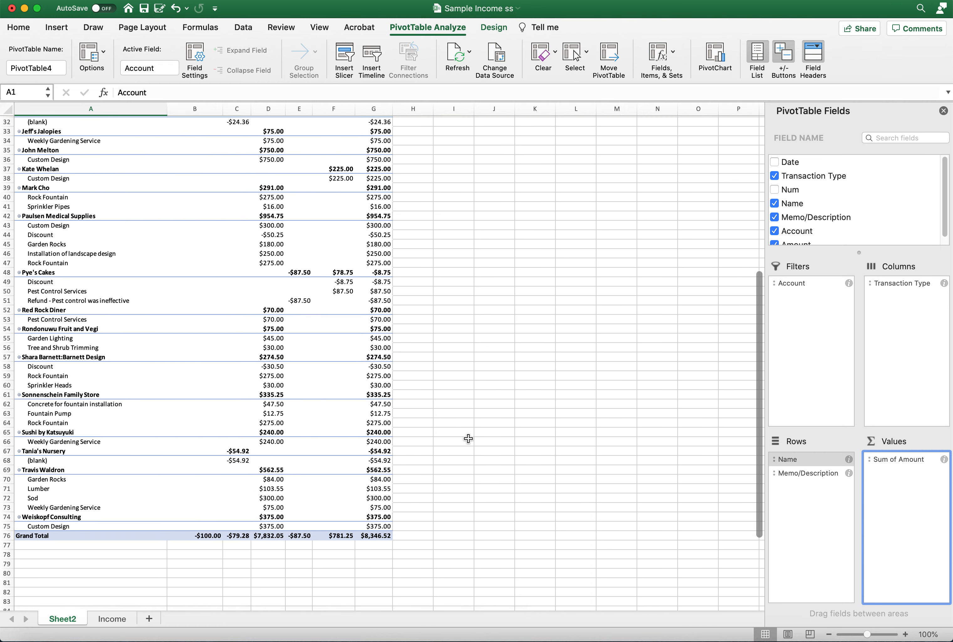